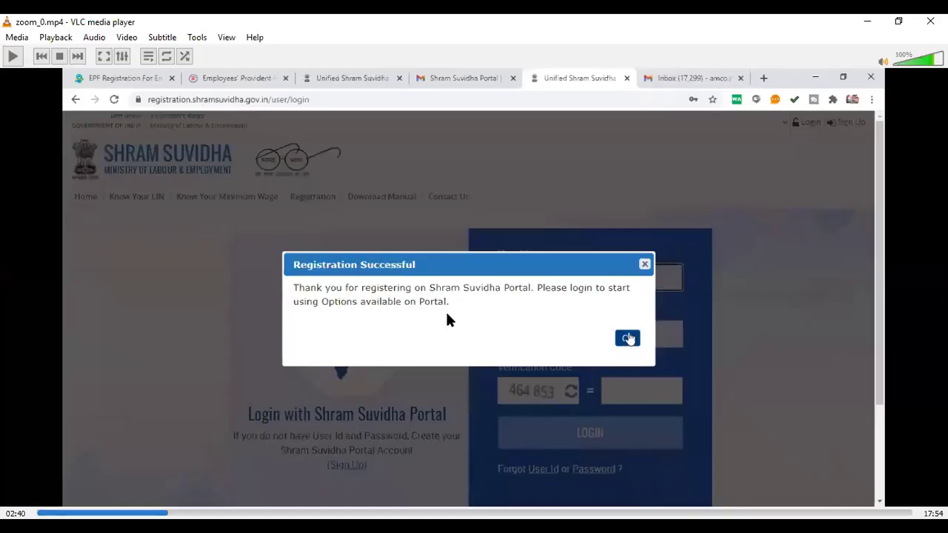
# Step: Resume playback of zoom_0.mp4 and skip ahead to the establishment details of the EPFO registration form
pyautogui.press('space')
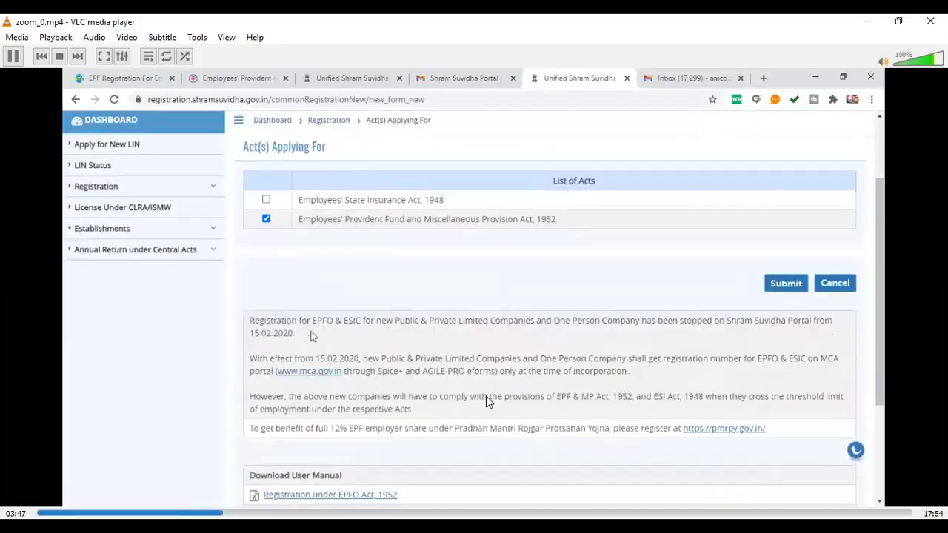
pyautogui.press('Right')
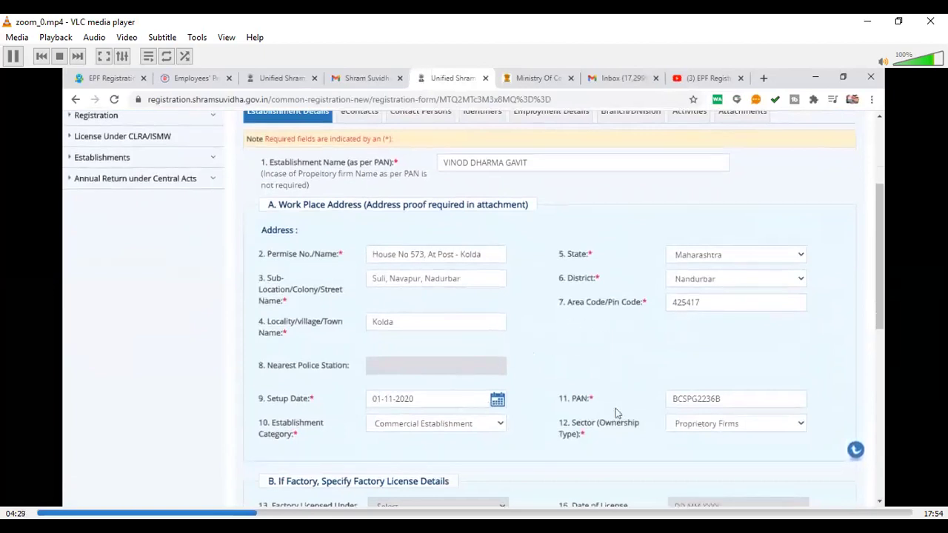
# Step: Choose Commercial Establishment as the establishment category and Proprietory Firms as the sector (ownership type)
pyautogui.click(385, 431)
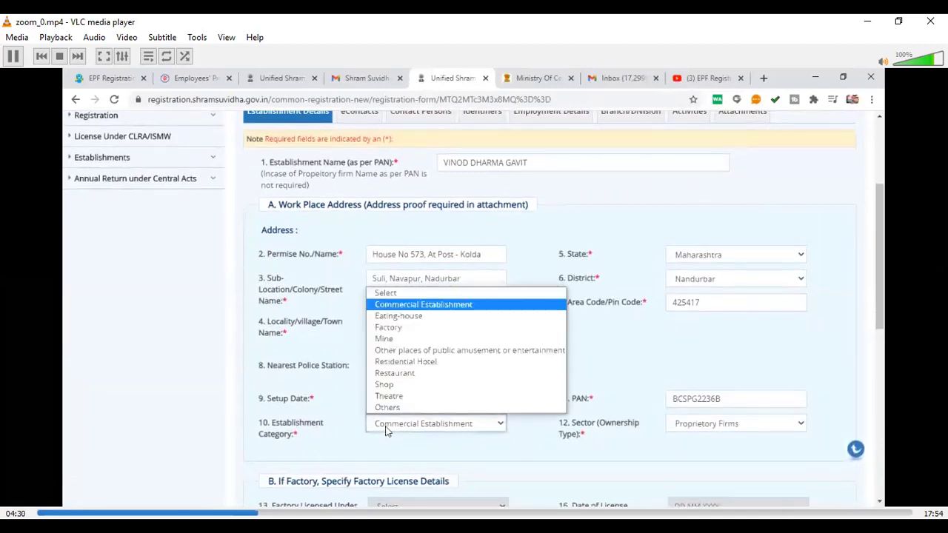
pyautogui.click(413, 305)
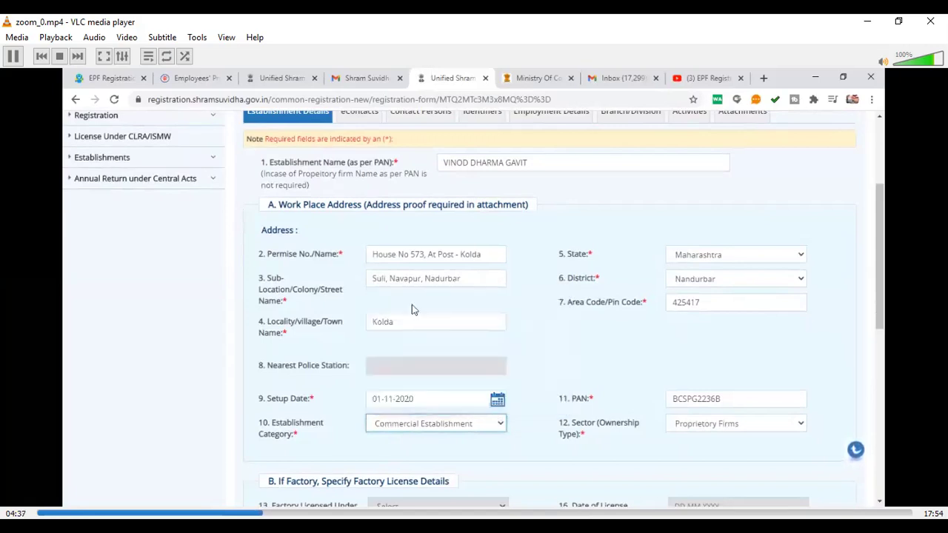
pyautogui.click(681, 430)
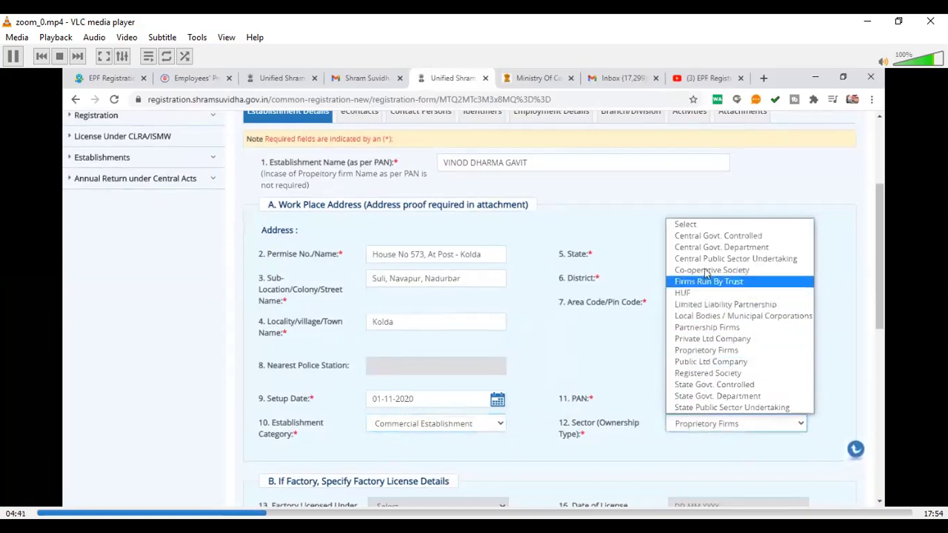
pyautogui.click(704, 351)
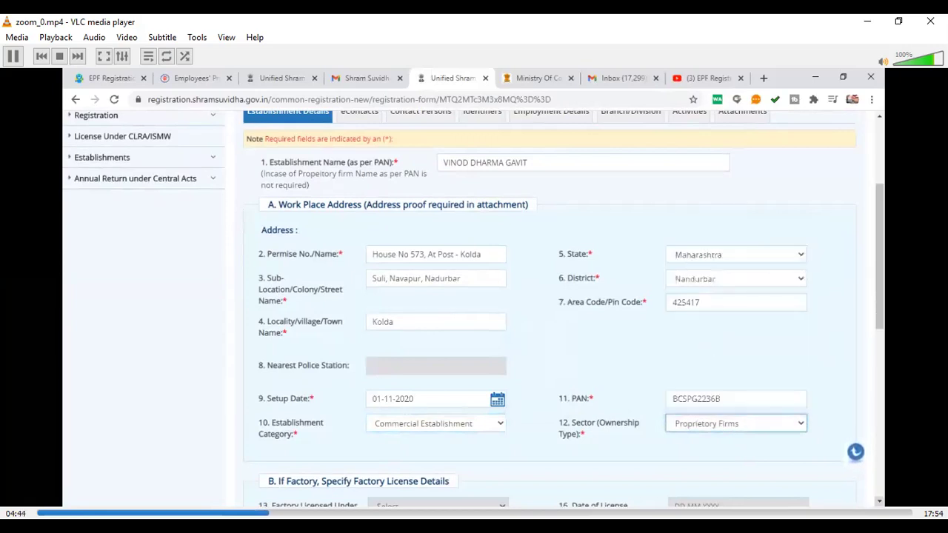
# Step: Set the number of owners to 1 under Ownership Details and save the registration form as a draft
pyautogui.scroll(-2, 473, 309)
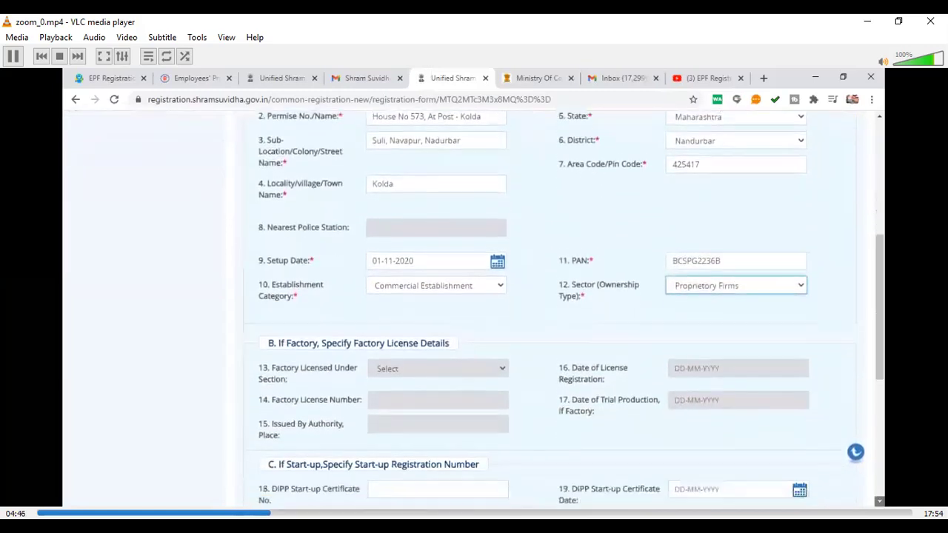
pyautogui.scroll(-3, 474, 309)
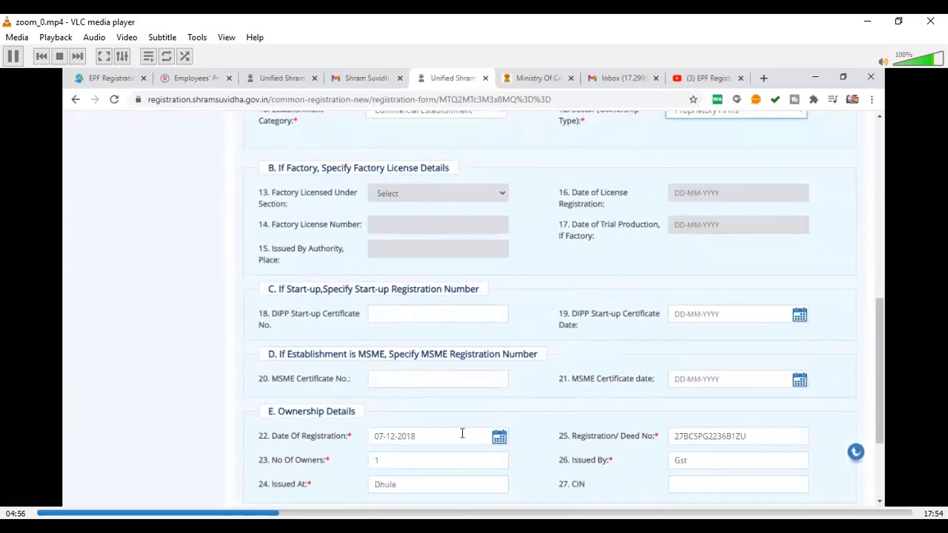
pyautogui.scroll(-2, 359, 311)
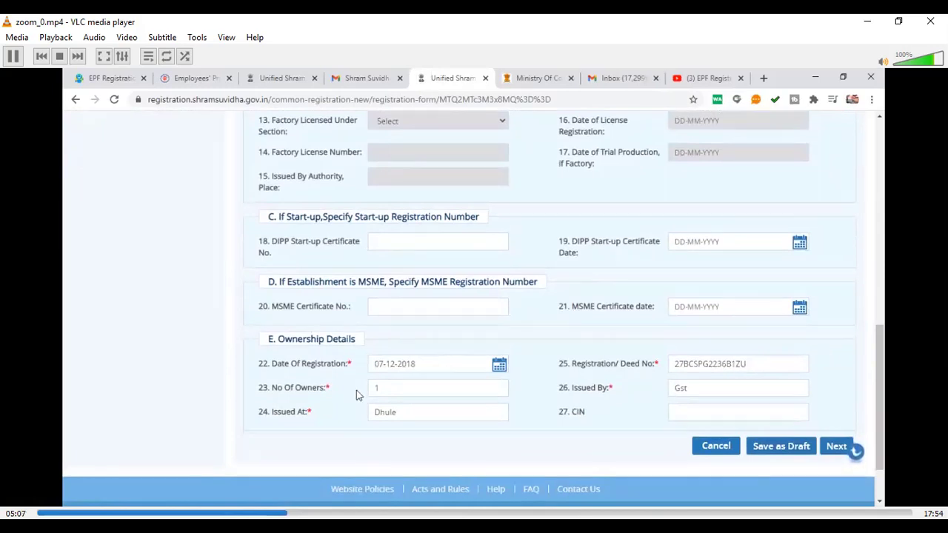
pyautogui.click(376, 390)
pyautogui.write('1')
pyautogui.click(787, 449)
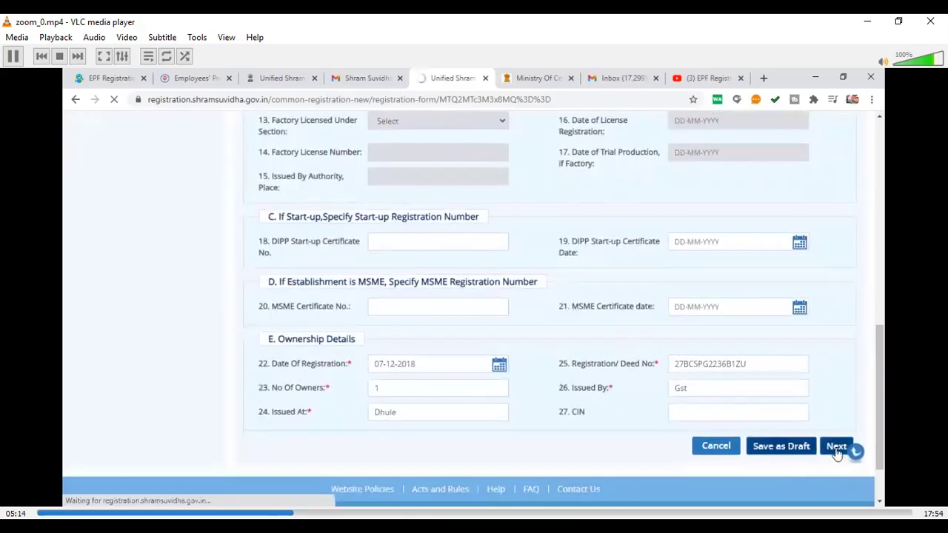
pyautogui.click(835, 447)
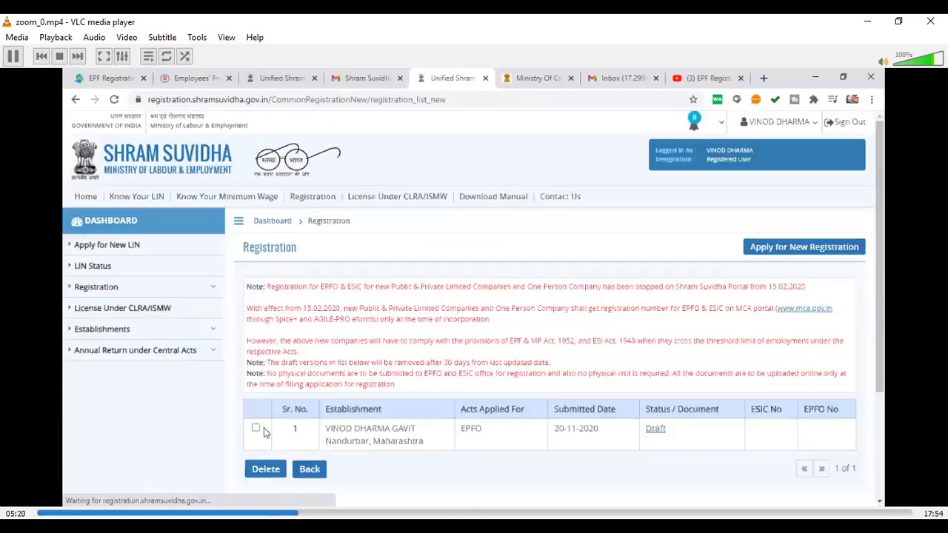
# Step: Reopen the draft EPFO application from the registration list and go to its eContacts section
pyautogui.click(255, 428)
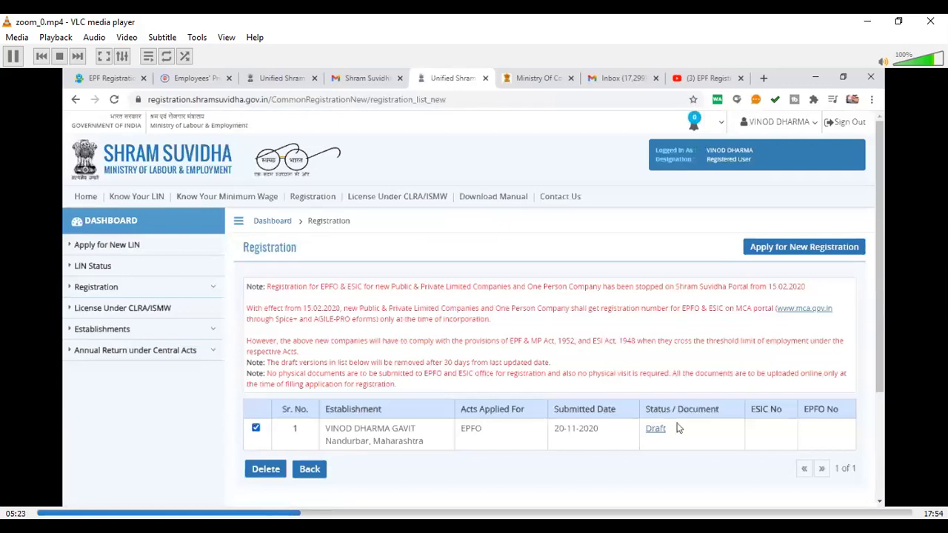
pyautogui.click(656, 429)
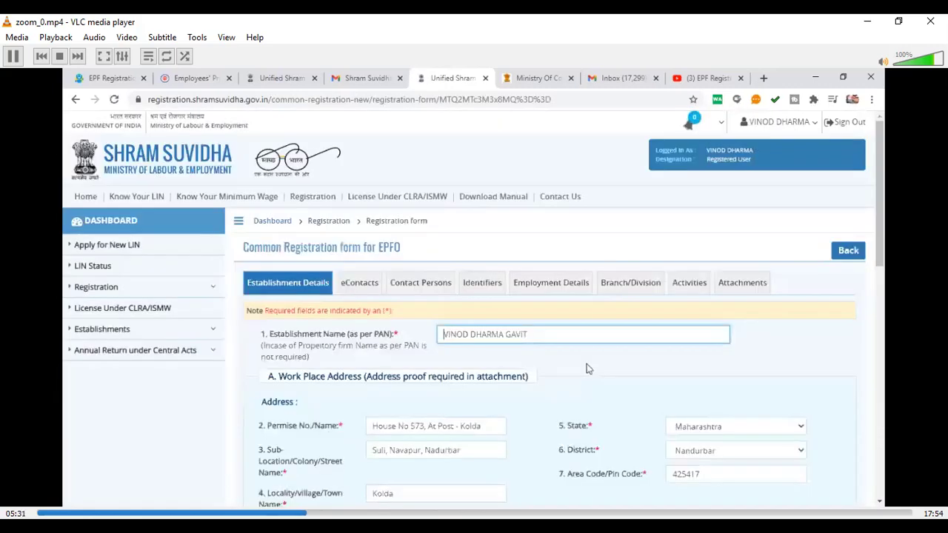
pyautogui.scroll(-15, 547, 310)
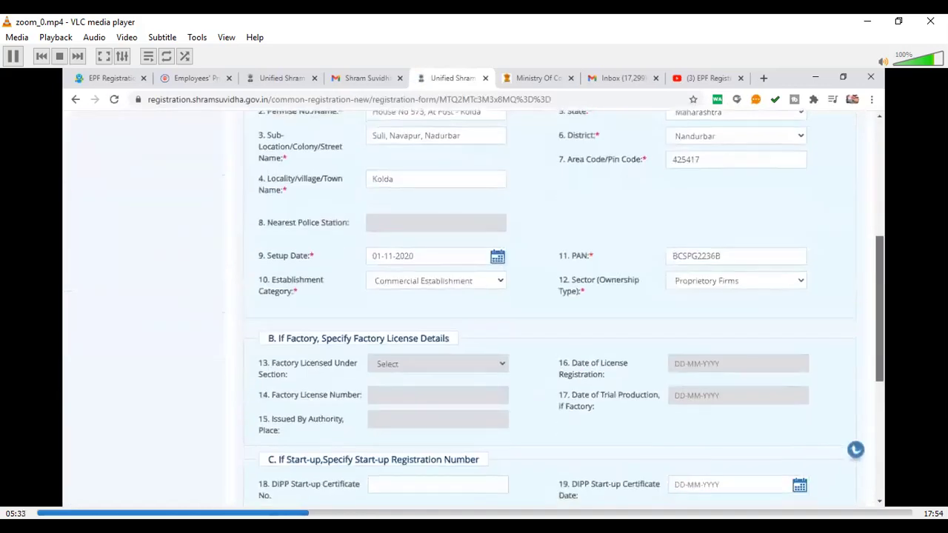
pyautogui.scroll(2, 855, 451)
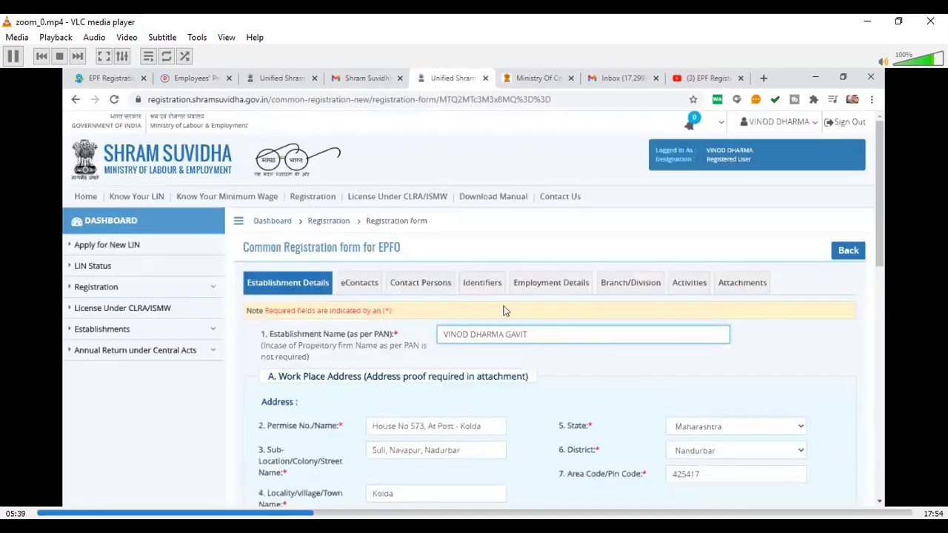
pyautogui.click(370, 284)
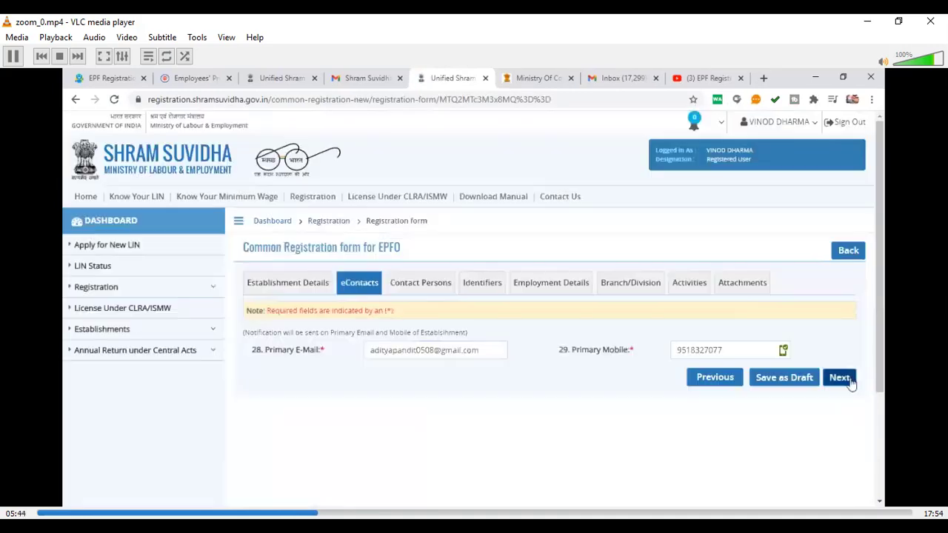
# Step: Skip the recording forward through the Contact Persons entries for the primary owner to the Identifiers section
pyautogui.press('Right')
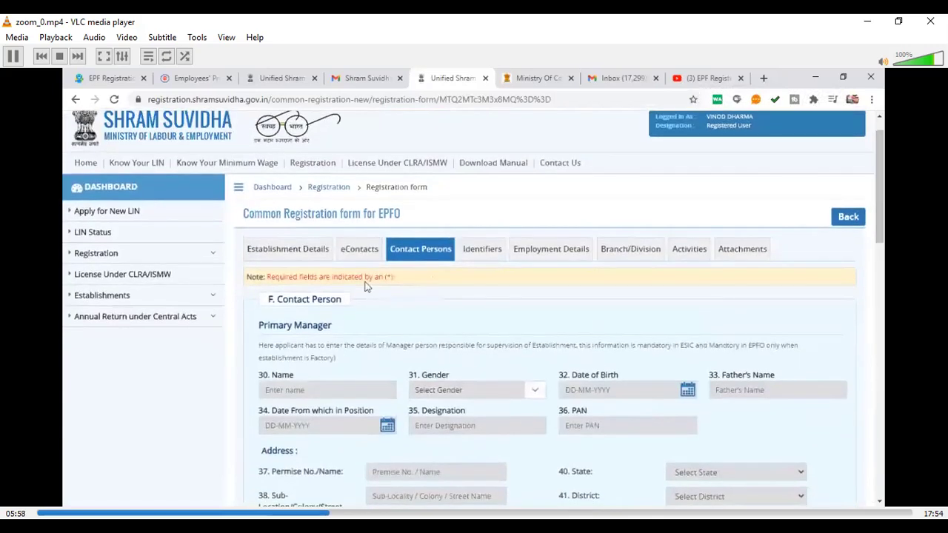
pyautogui.press('Right')
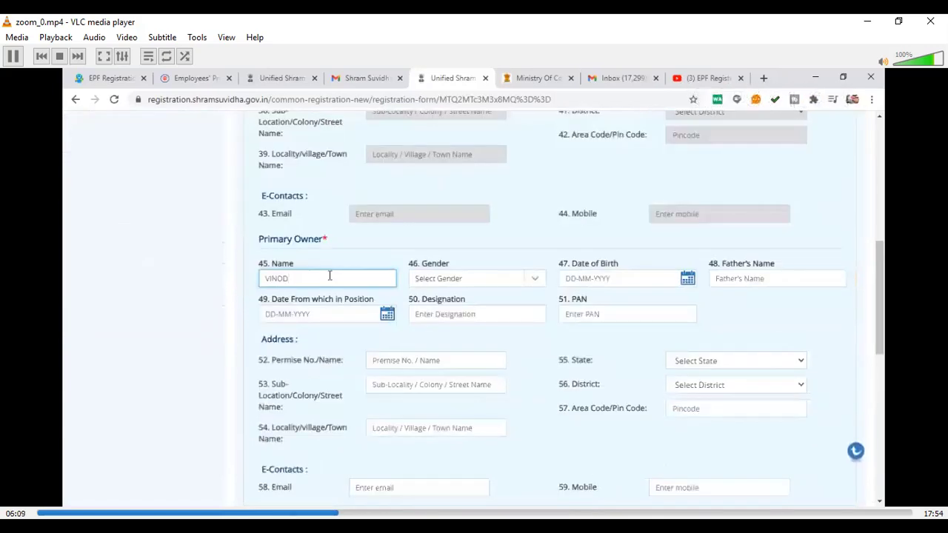
pyautogui.press('Right')
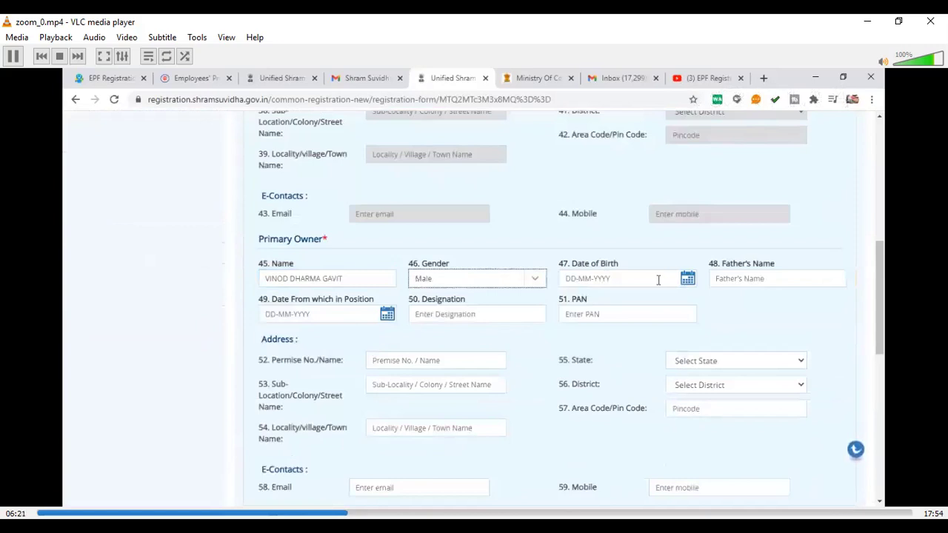
pyautogui.press('Right')
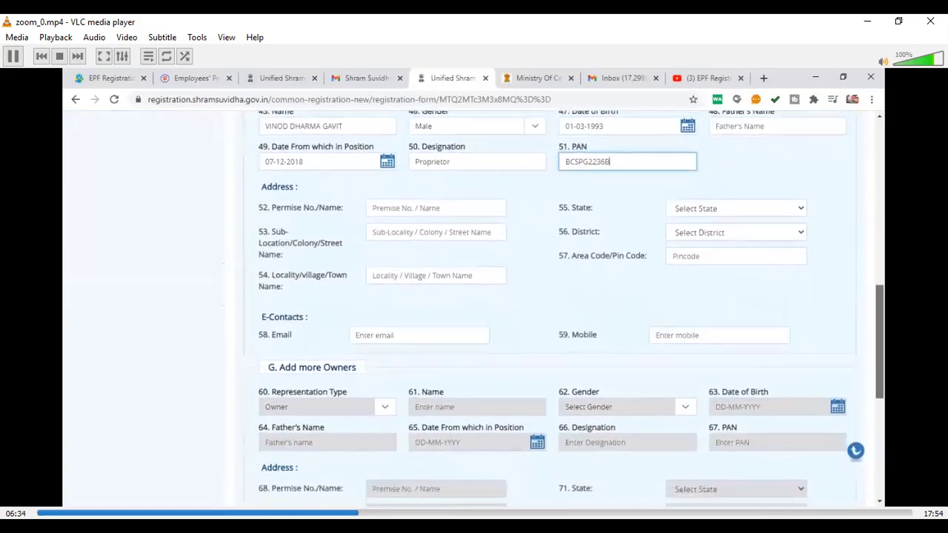
pyautogui.press('Right')
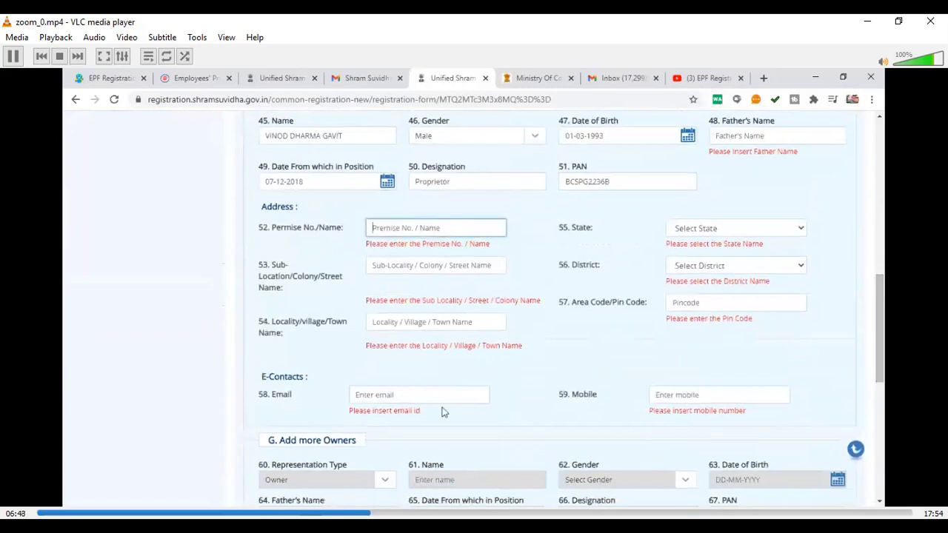
pyautogui.press('Right')
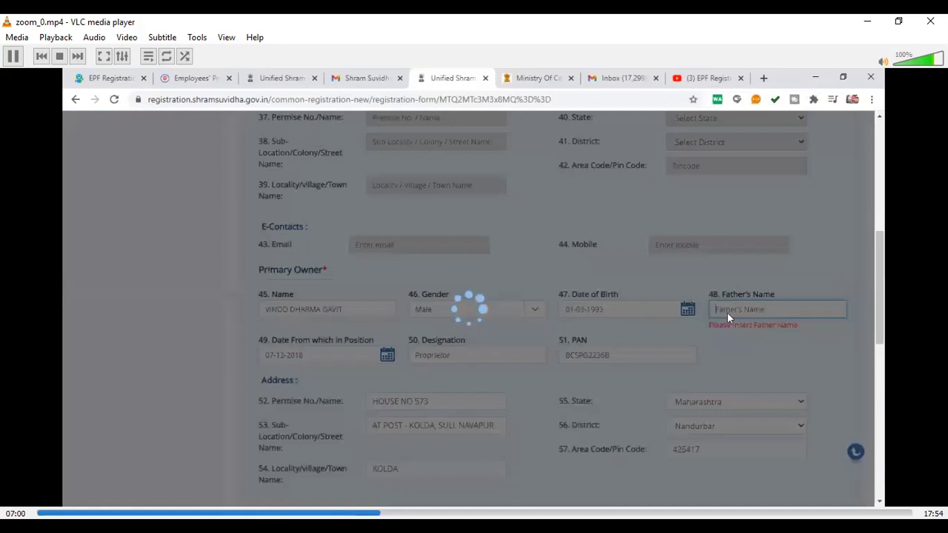
pyautogui.press('Right')
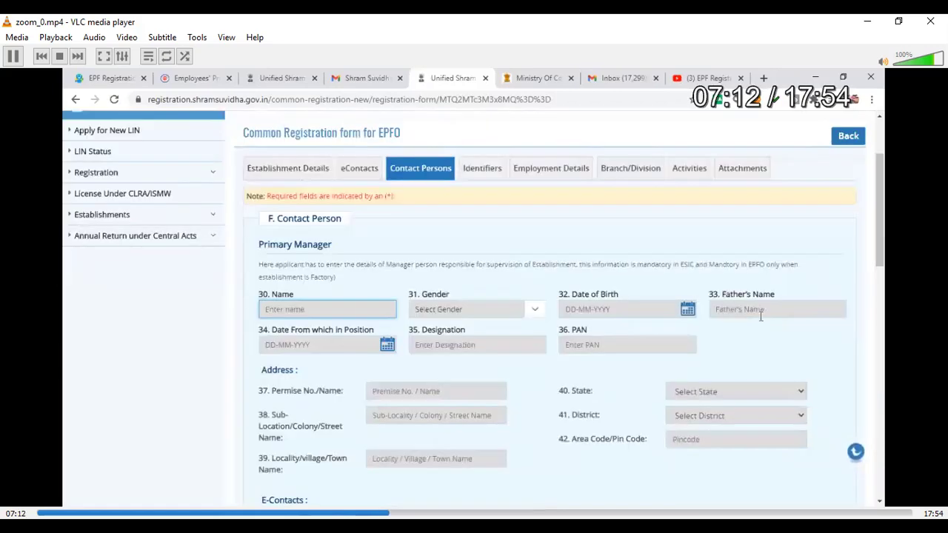
pyautogui.press('Right')
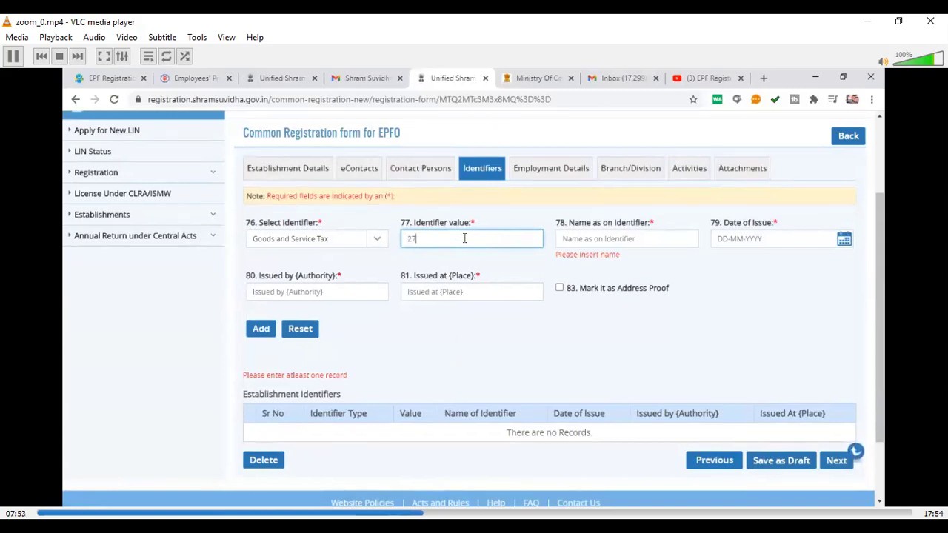
# Step: Skip the recording forward through the Goods and Service Tax identifier entry to the Employment Details section
pyautogui.press('Right')
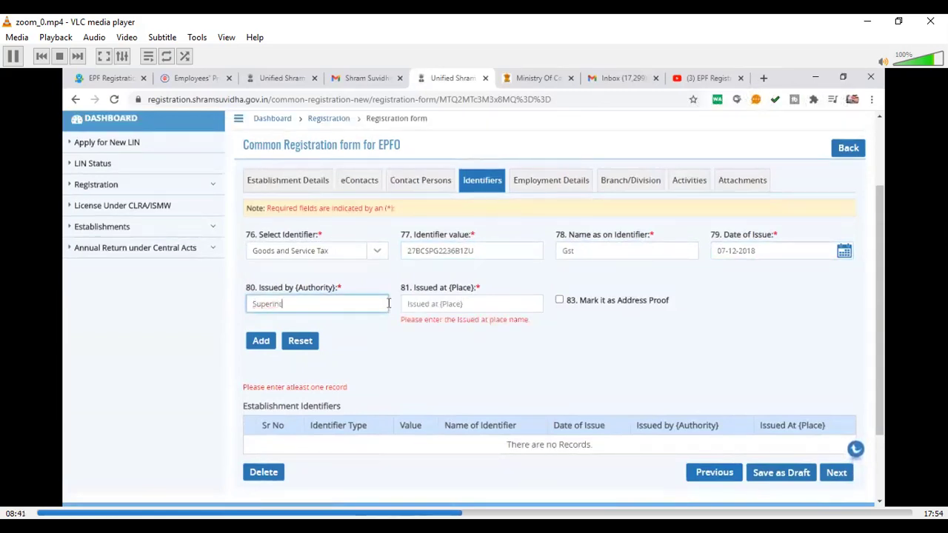
pyautogui.press('Right')
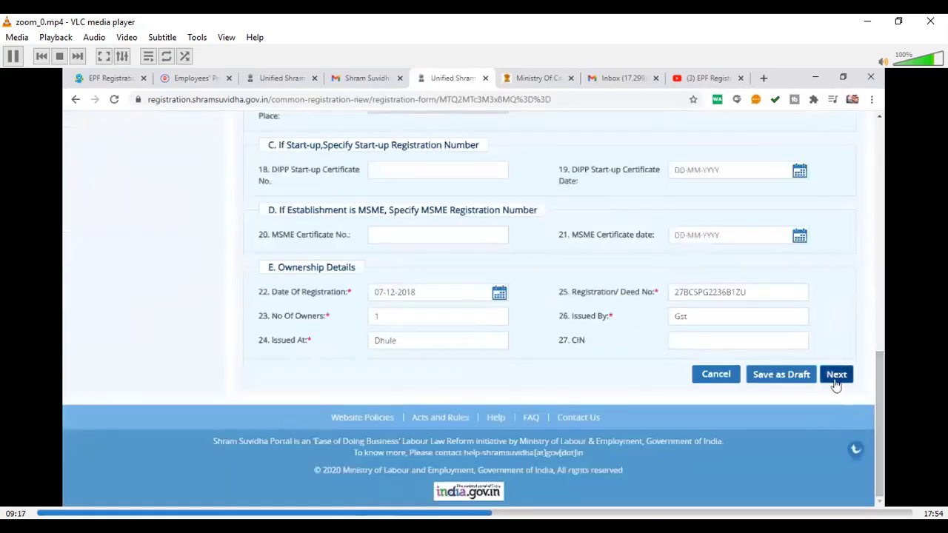
pyautogui.press('Right')
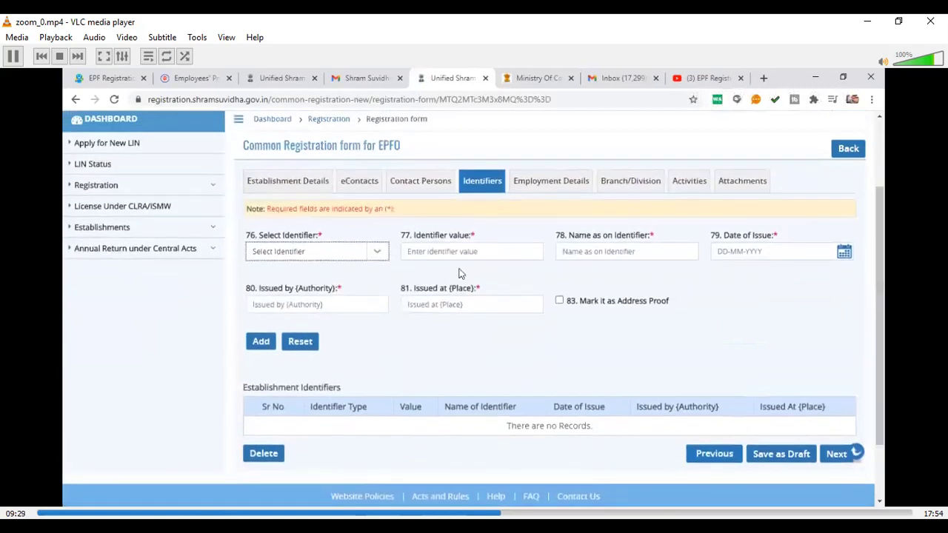
pyautogui.press('Right')
pyautogui.press('Right')
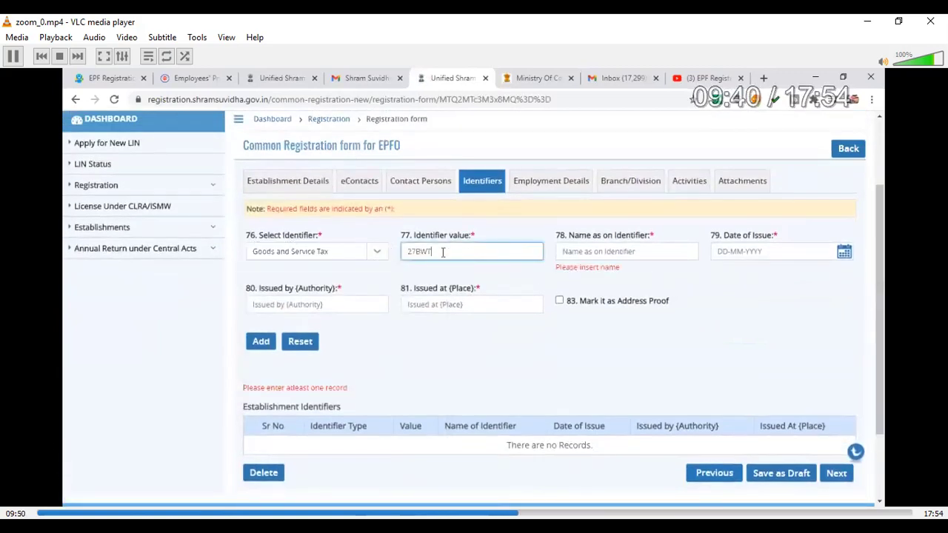
pyautogui.press('Right')
pyautogui.press('Right')
pyautogui.press('Right')
pyautogui.press('Right')
pyautogui.press('Right')
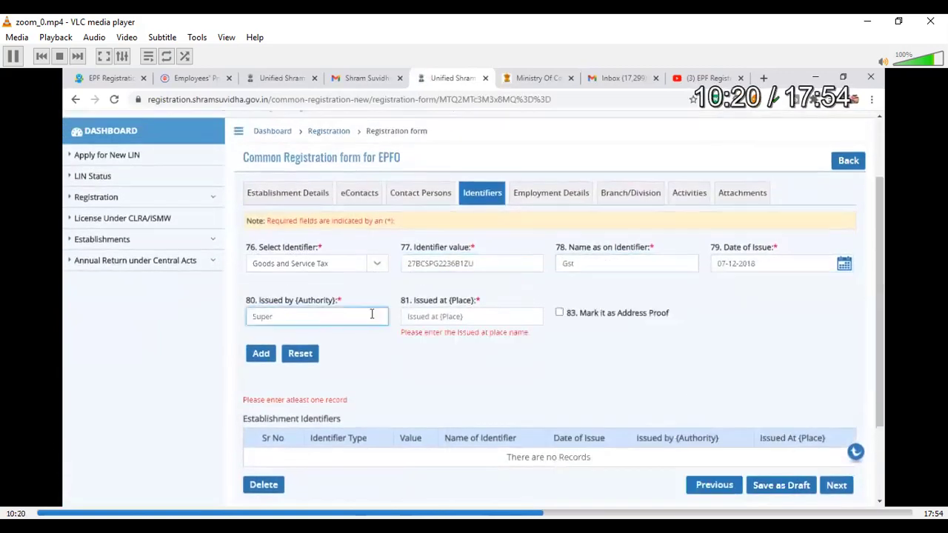
pyautogui.press('Right')
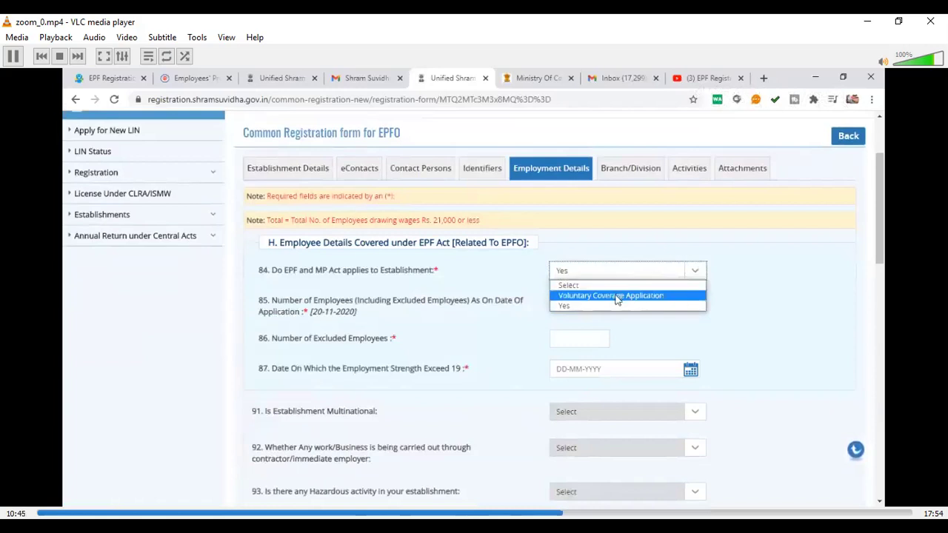
# Step: Skip the recording forward past Employment Details and Branch/Division to the file selection in the Attachments section
pyautogui.press('Right')
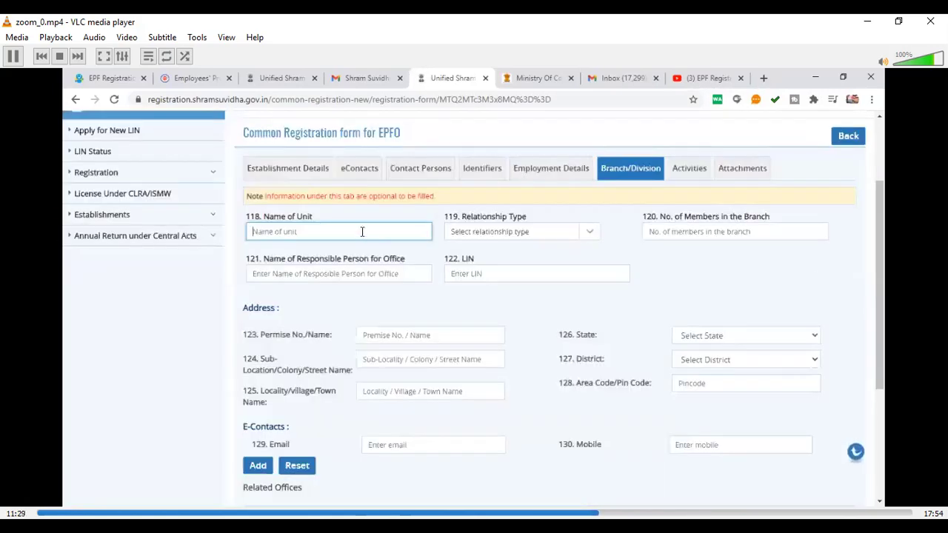
pyautogui.press('Right')
pyautogui.press('Right')
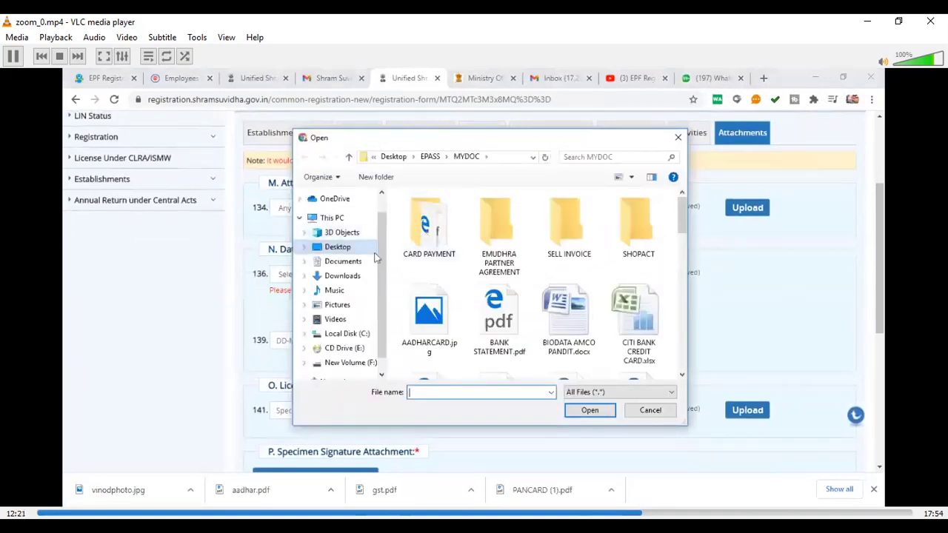
# Step: Skip the recording forward through the date of setup and licence proof attachments to the specimen signature file selection
pyautogui.press('Right')
pyautogui.press('Right')
pyautogui.press('Right')
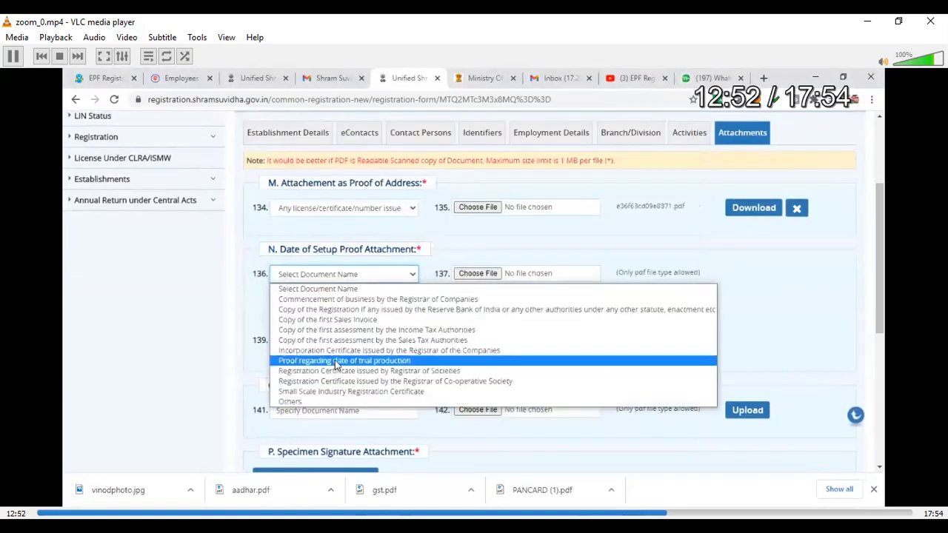
pyautogui.press('Right')
pyautogui.press('Right')
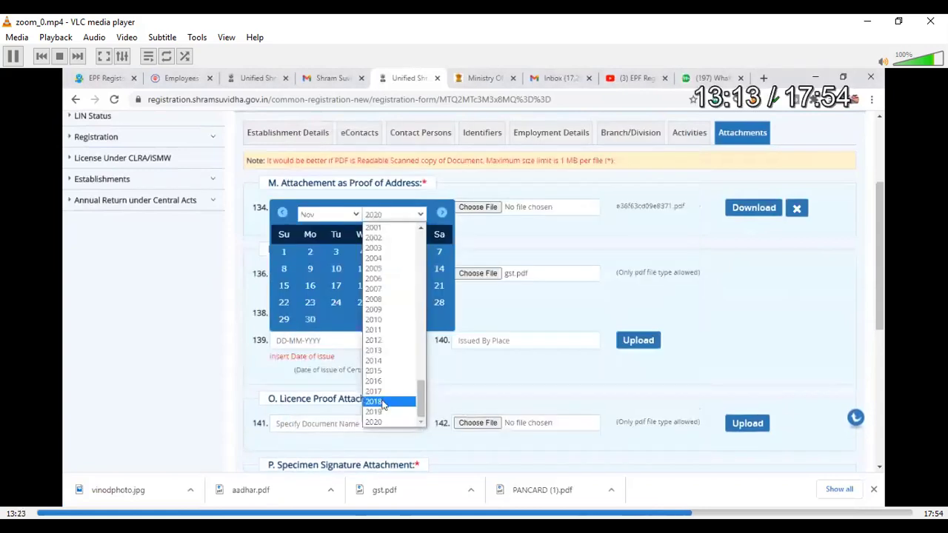
pyautogui.press('Right')
pyautogui.press('Right')
pyautogui.press('Right')
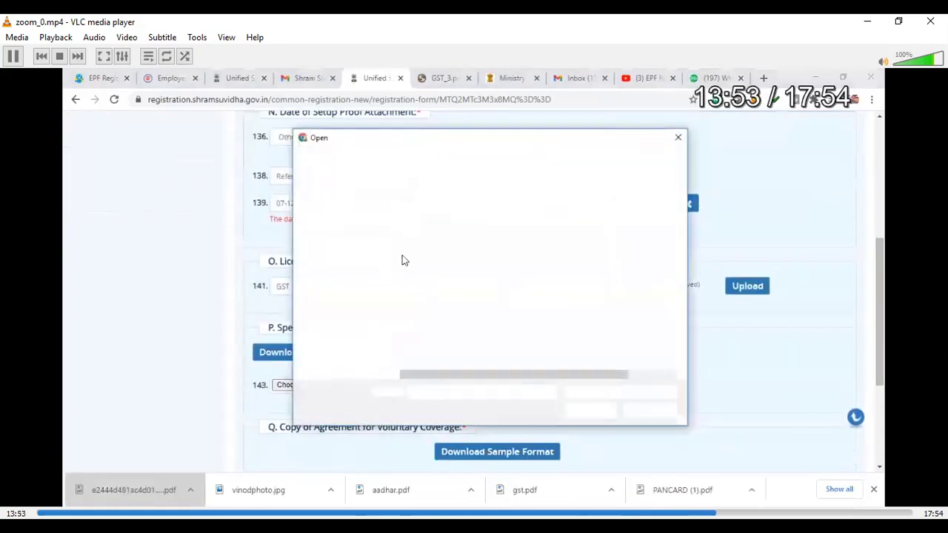
# Step: Skip the recording forward through the licence proof upload to the Specimen Signature Attachment sample PDF
pyautogui.press('Right')
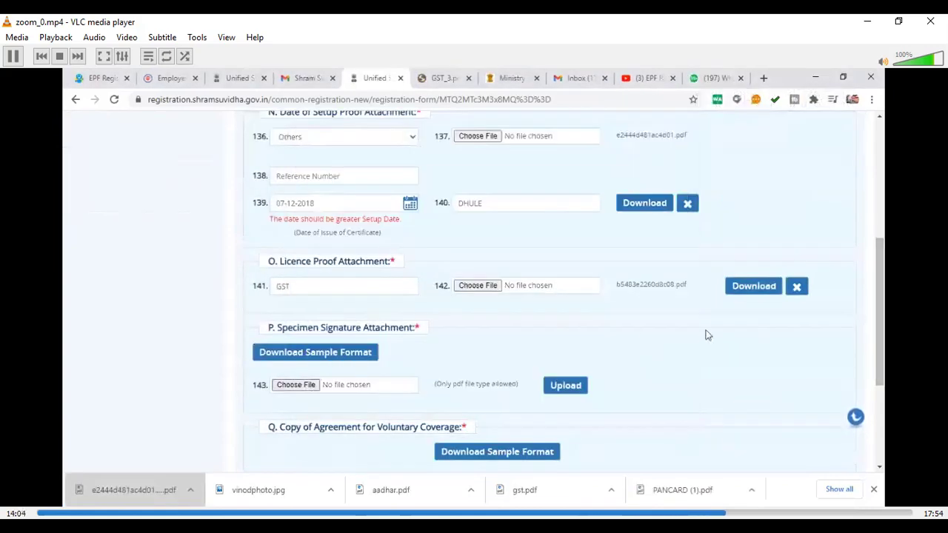
pyautogui.press('Right')
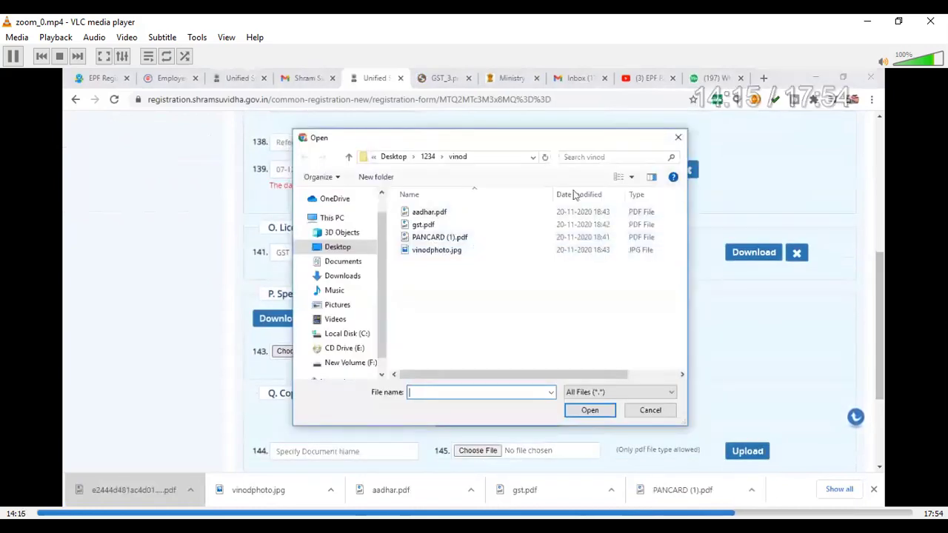
pyautogui.press('Right')
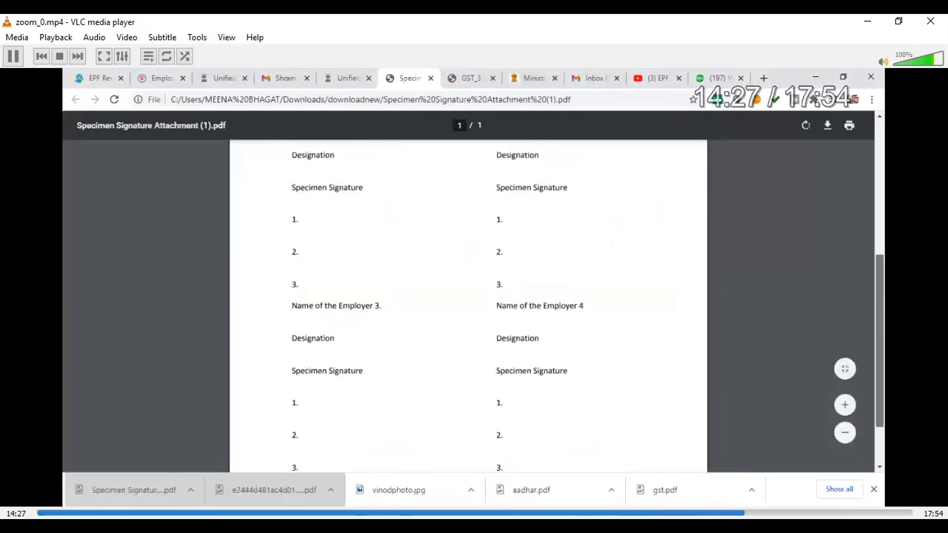
# Step: Rewind the recording to the Specimen Signature Attachment section before the sample format is downloaded
pyautogui.press('Left')
pyautogui.press('Left')
pyautogui.press('Left')
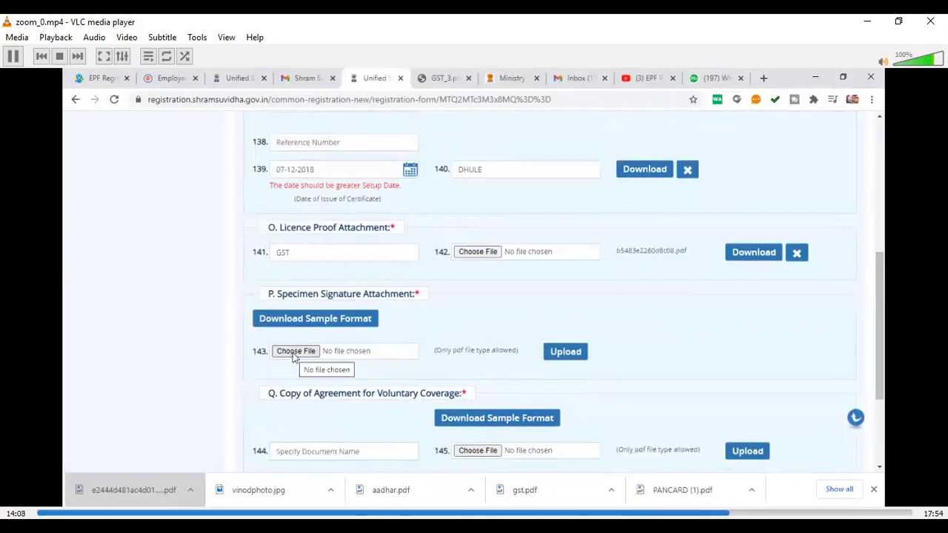
# Step: Skip the recording forward through the specimen signature upload to the sample format for the Copy of Agreement for Voluntary Coverage
pyautogui.press('Right')
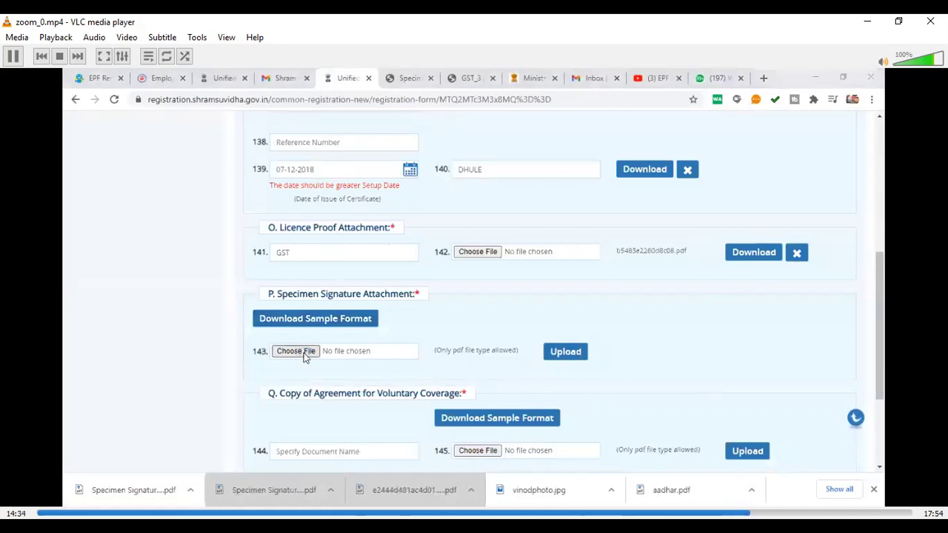
pyautogui.press('Right')
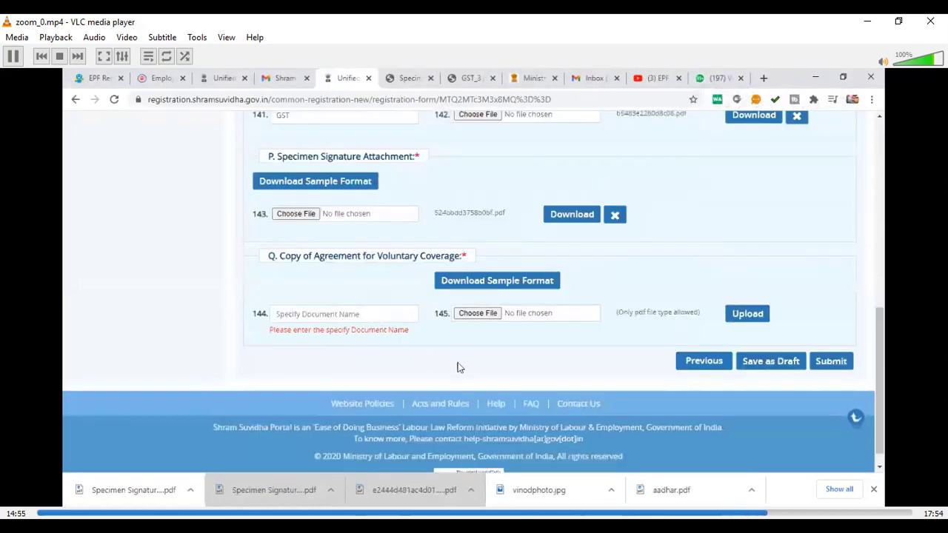
pyautogui.press('Right')
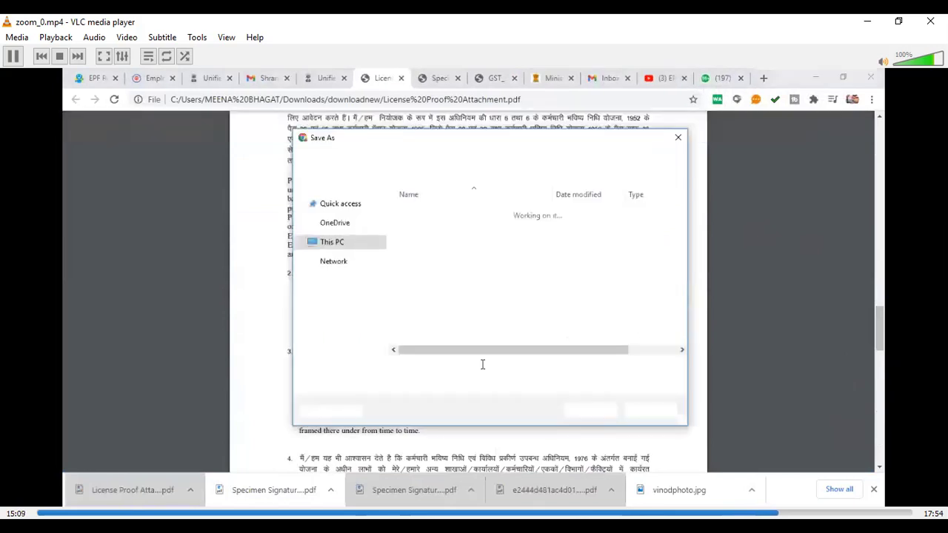
# Step: Skip the recording forward through the LICENSE document's file selection to its upload under Copy of Agreement for Voluntary Coverage
pyautogui.hotkey('alt', 'Right')
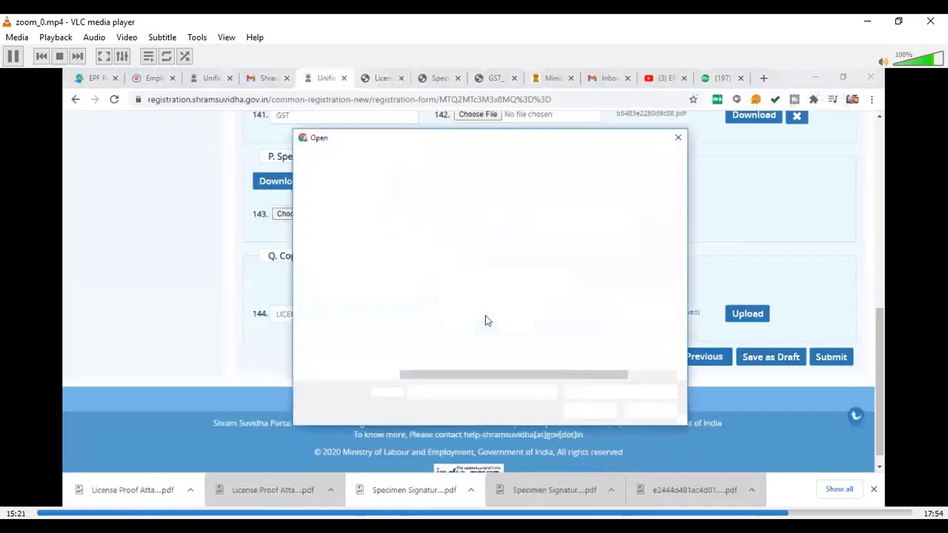
pyautogui.hotkey('alt', 'Right')
pyautogui.hotkey('alt', 'Right')
pyautogui.hotkey('alt', 'Right')
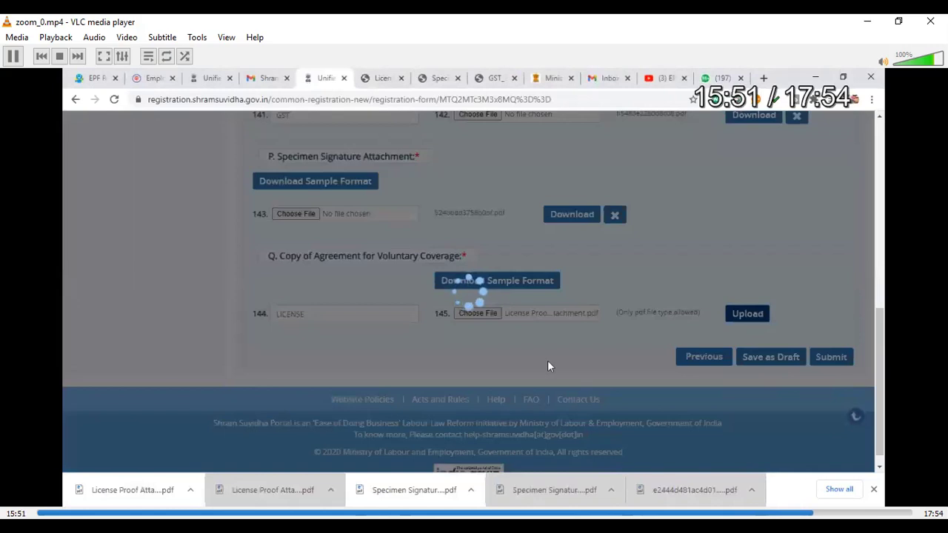
# Step: Skip the recording forward through the date of setup proof corrections to the Aadhaar Based e-Authentication page and on to its end
pyautogui.hotkey('alt', 'Right')
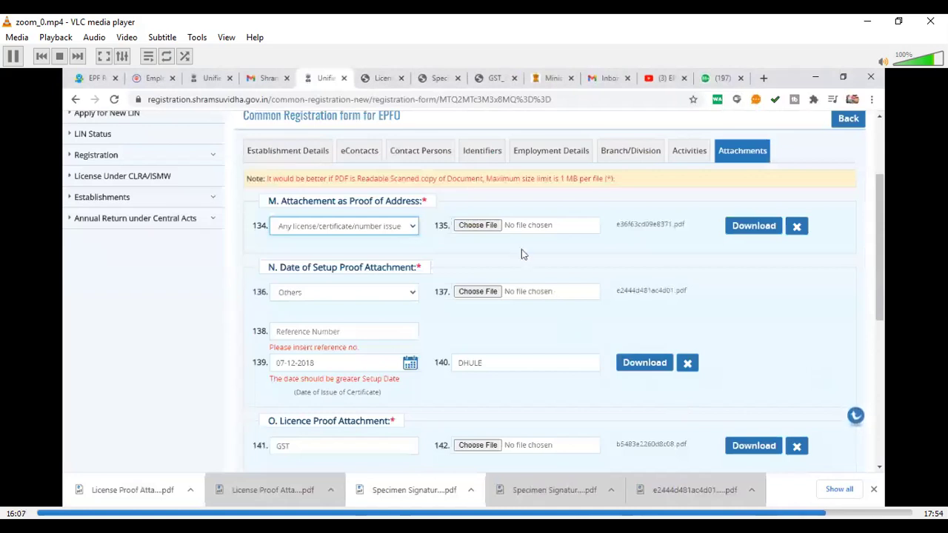
pyautogui.hotkey('alt', 'Right')
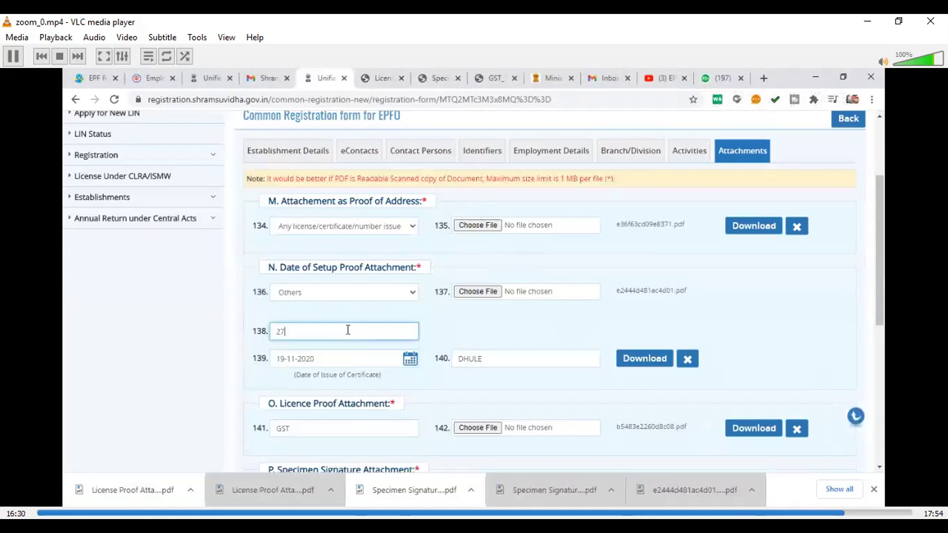
pyautogui.hotkey('alt', 'Right')
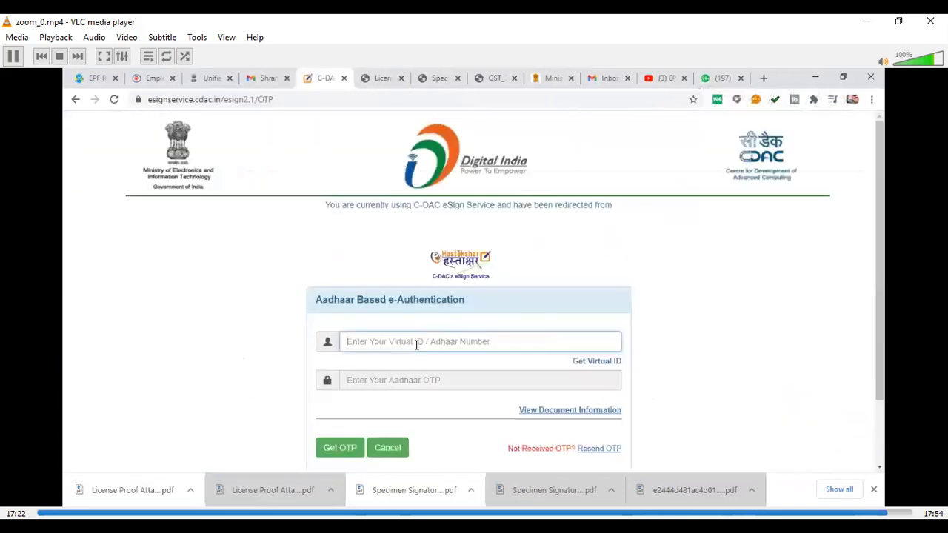
pyautogui.press('Left')
pyautogui.press('Right')
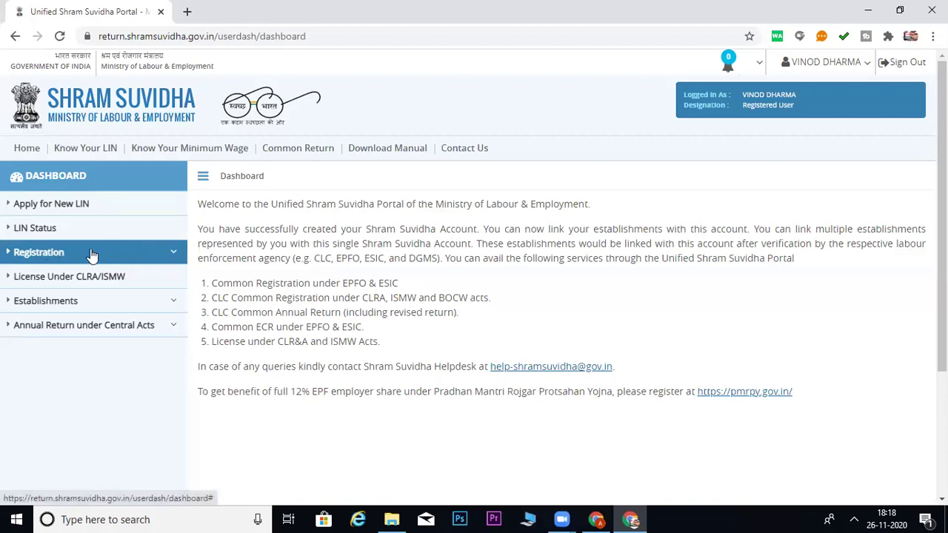
# Step: Try to open Registration For EPFO-ESIC from the Shram Suvidha dashboard
pyautogui.click(176, 252)
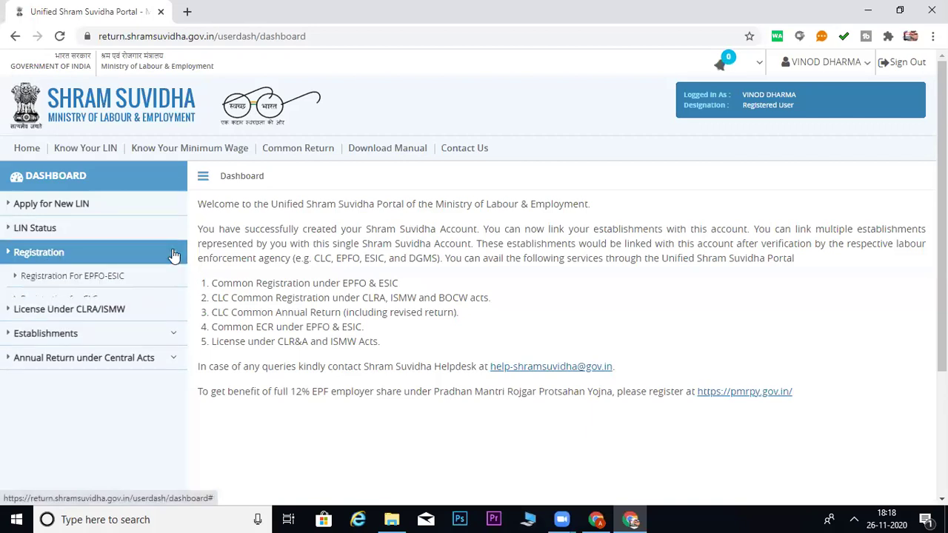
pyautogui.click(98, 280)
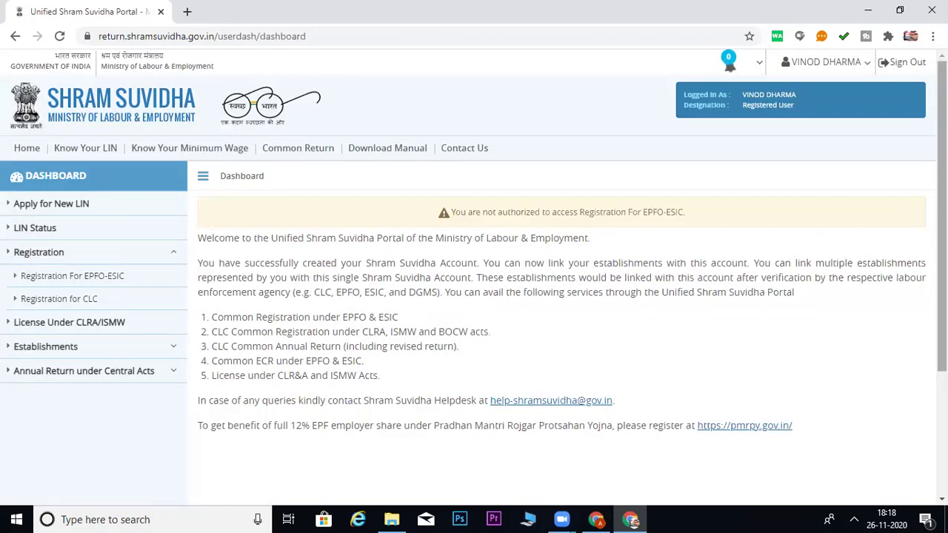
pyautogui.scroll(-2, 215, 214)
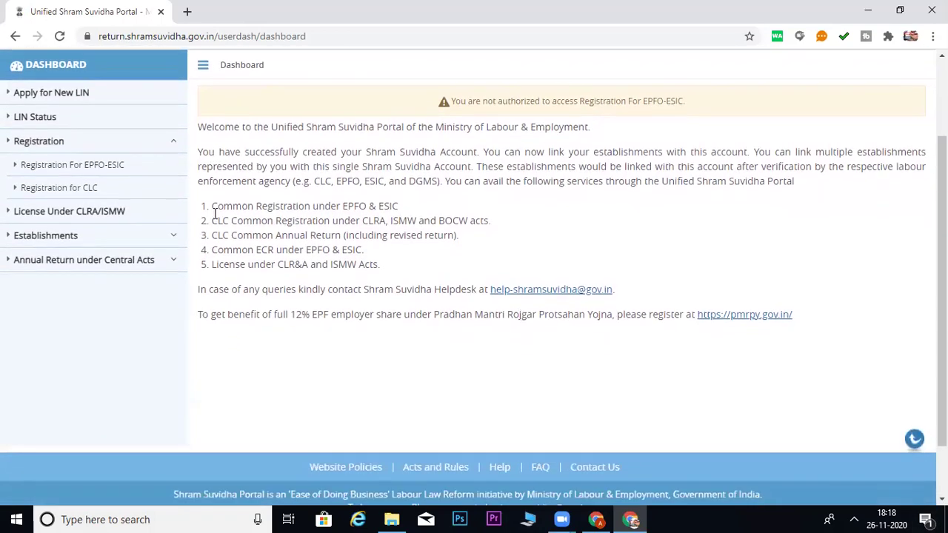
pyautogui.click(99, 169)
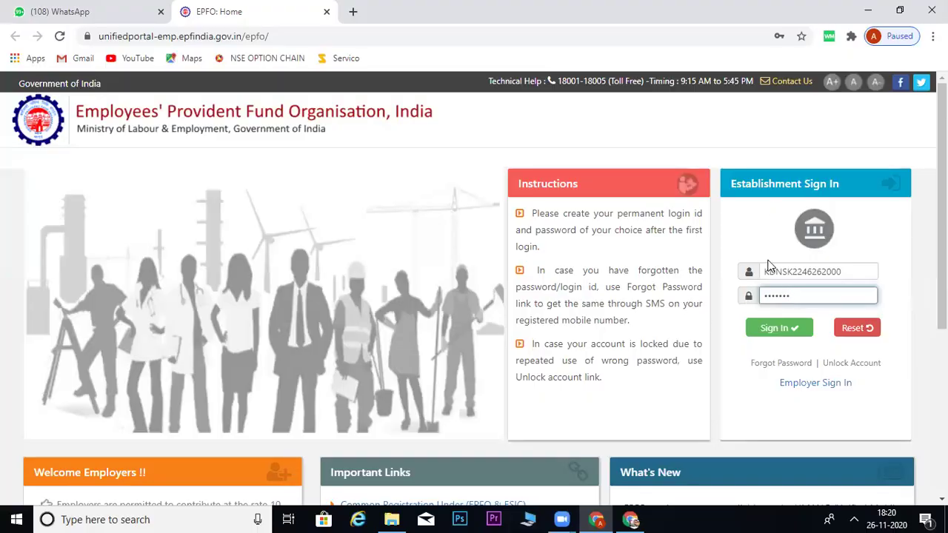
# Step: Sign in to the EPFO employer portal with the entered establishment credentials and save the login in the browser
pyautogui.click(778, 327)
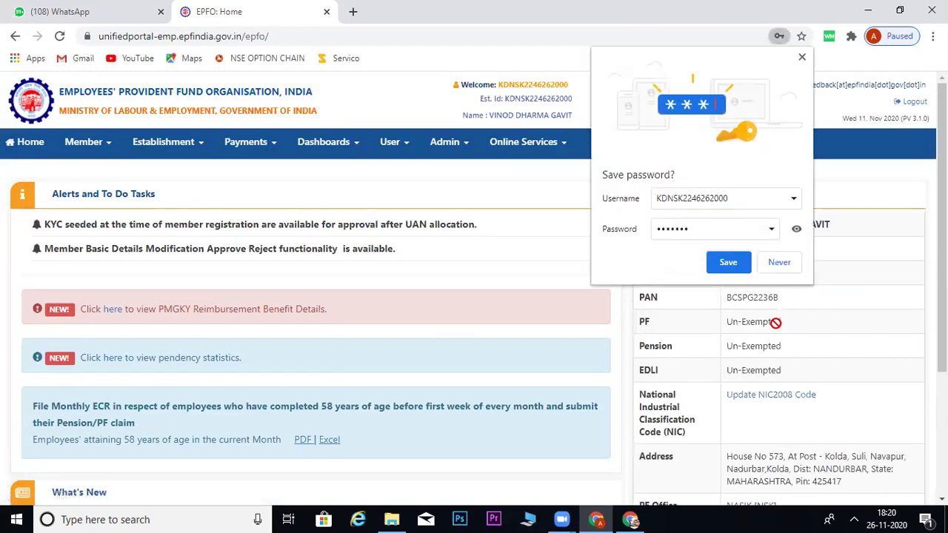
pyautogui.click(727, 262)
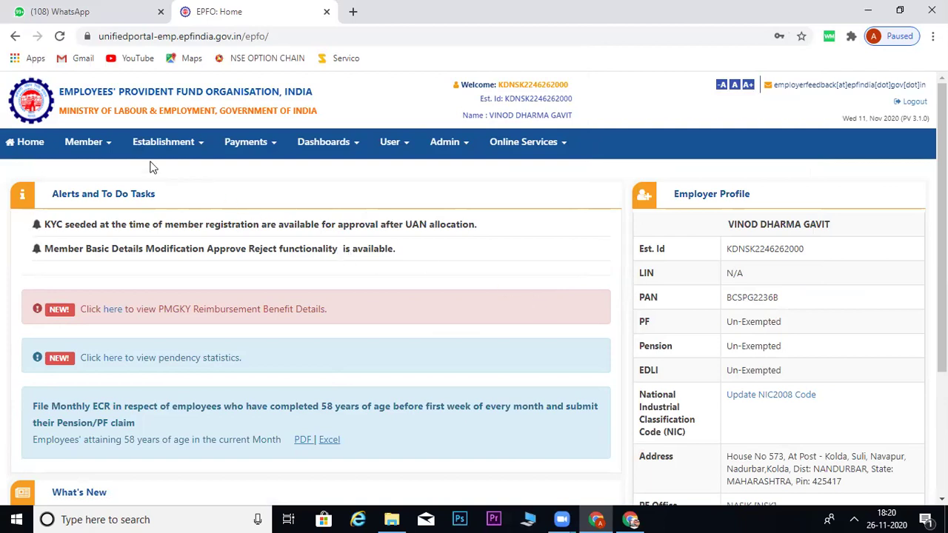
# Step: Download the establishment's Code Allotment PDF from the registration PDFs page and open the downloaded file
pyautogui.click(200, 155)
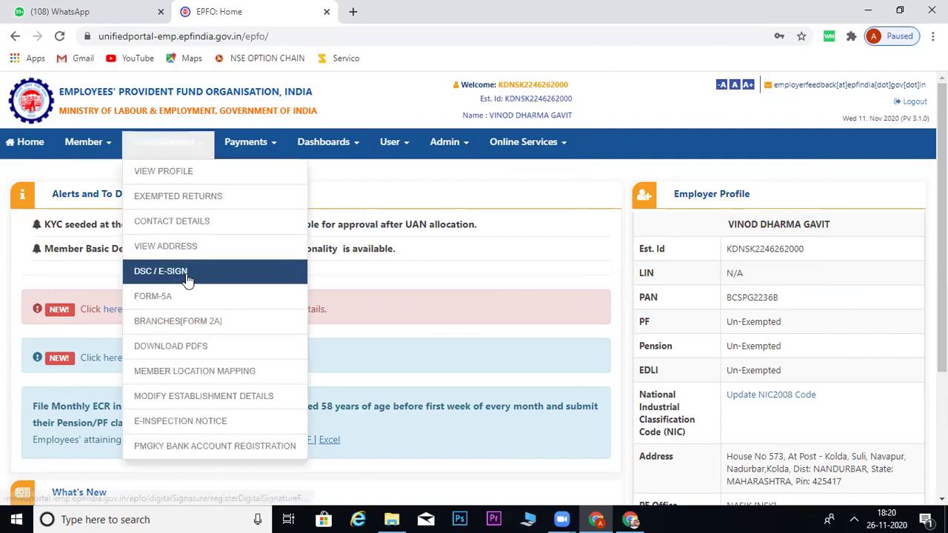
pyautogui.click(169, 351)
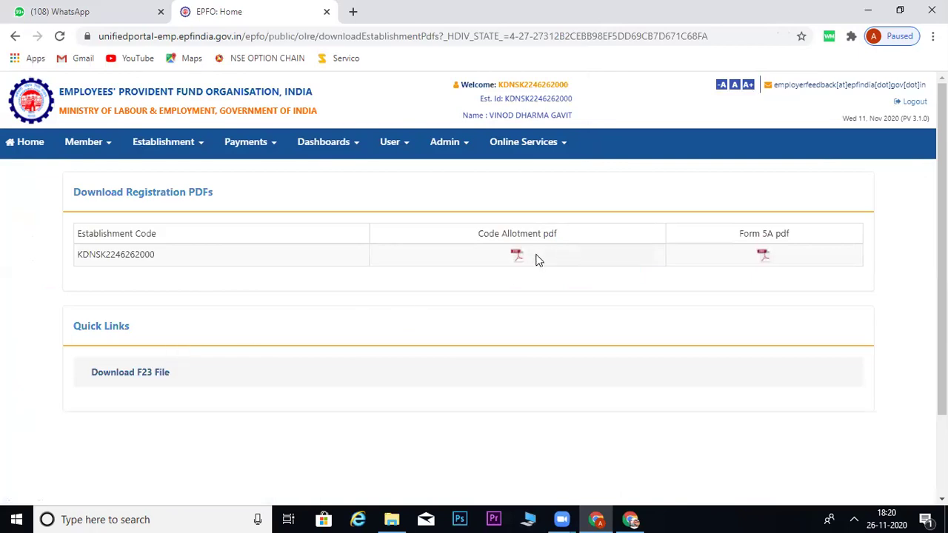
pyautogui.click(517, 259)
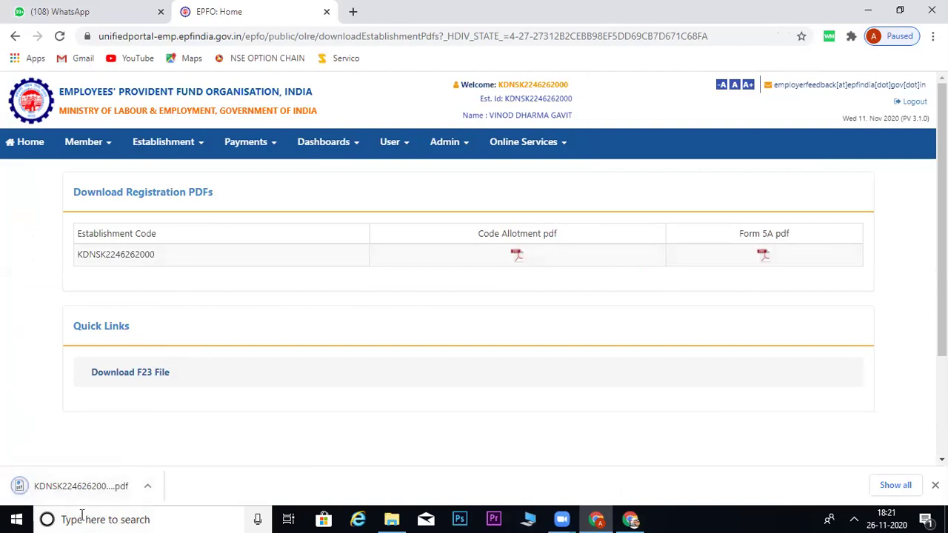
pyautogui.click(85, 492)
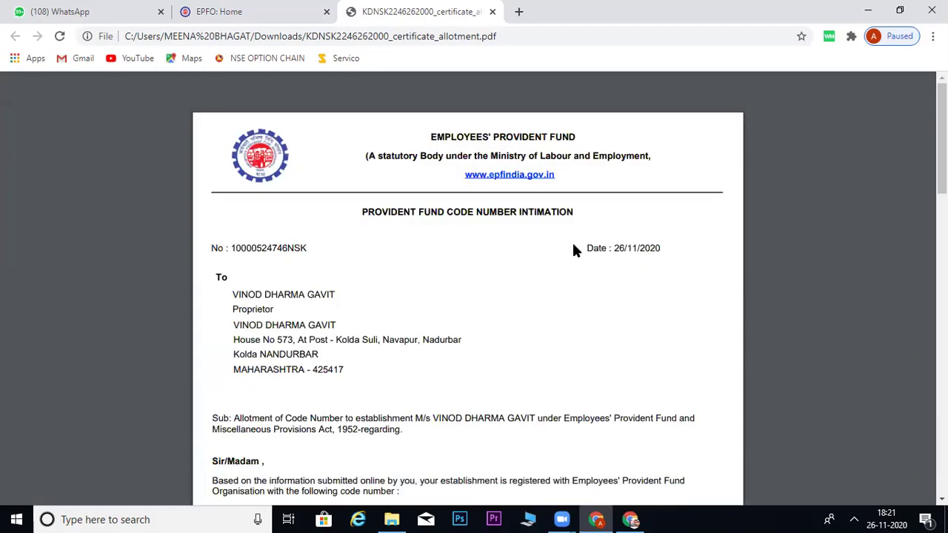
# Step: Review both pages of the Provident Fund Code Number Intimation letter and return to the registration PDFs page
pyautogui.scroll(-6, 574, 250)
pyautogui.scroll(-8, 574, 250)
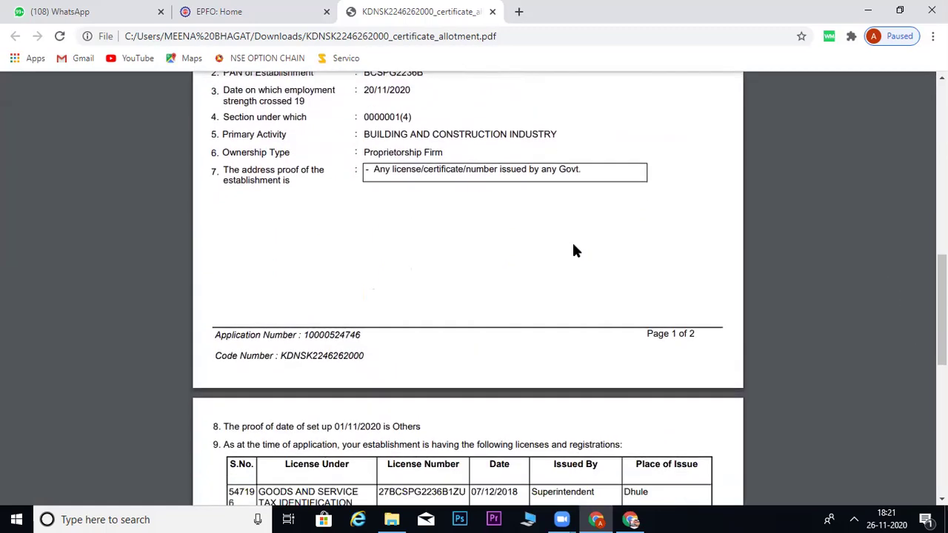
pyautogui.scroll(15, 573, 250)
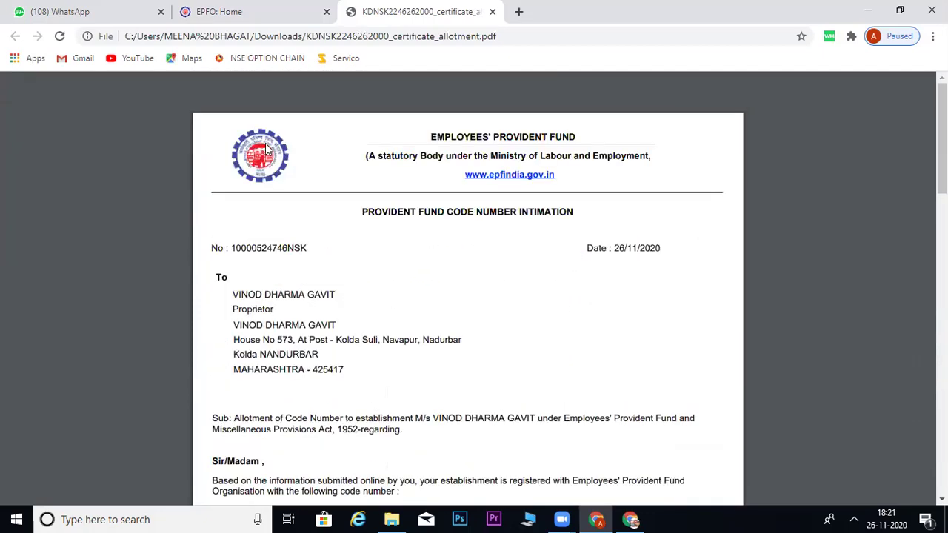
pyautogui.click(260, 11)
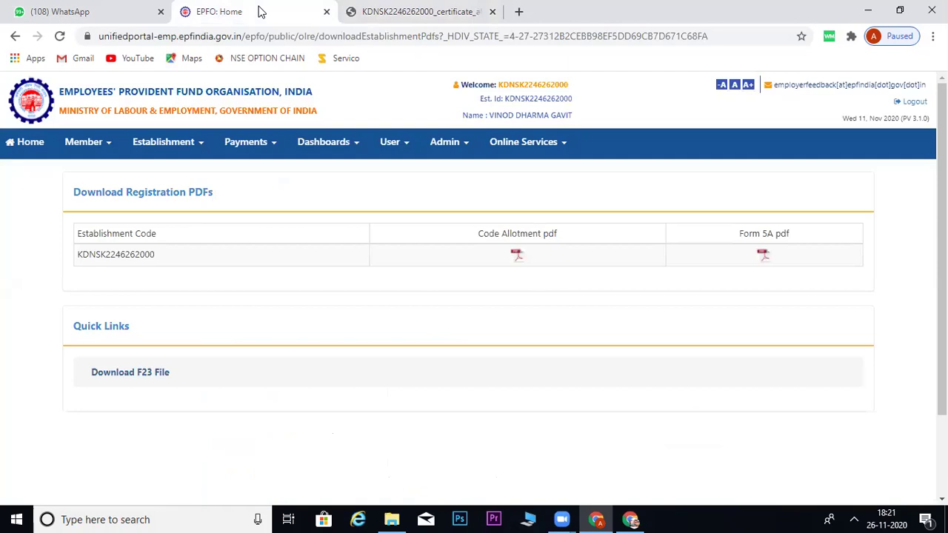